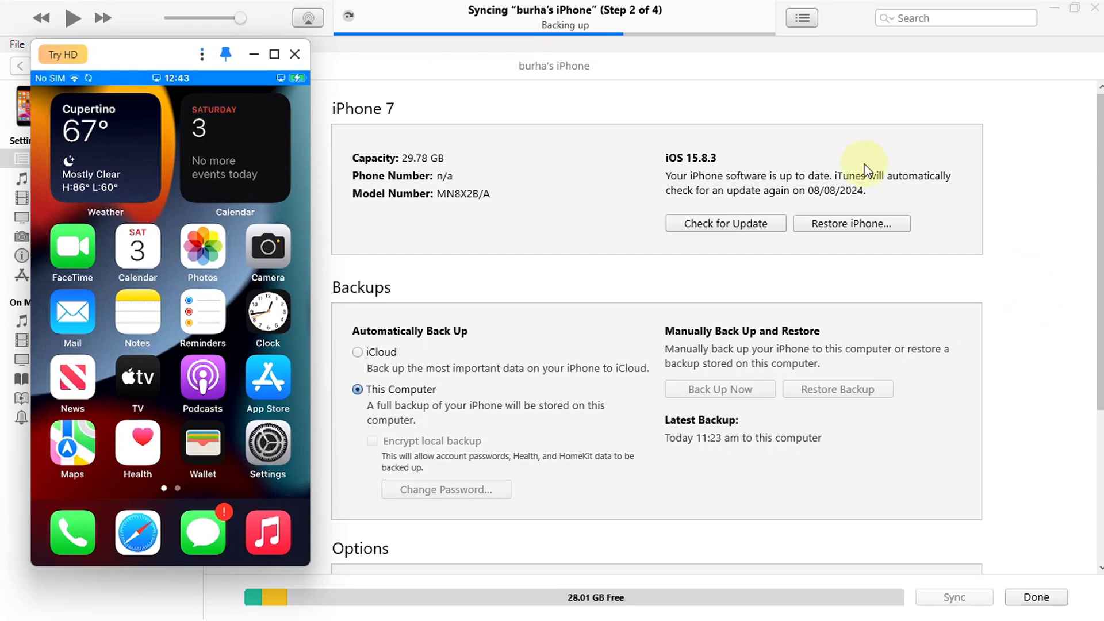
pyautogui.click(693, 161)
pyautogui.click(690, 161)
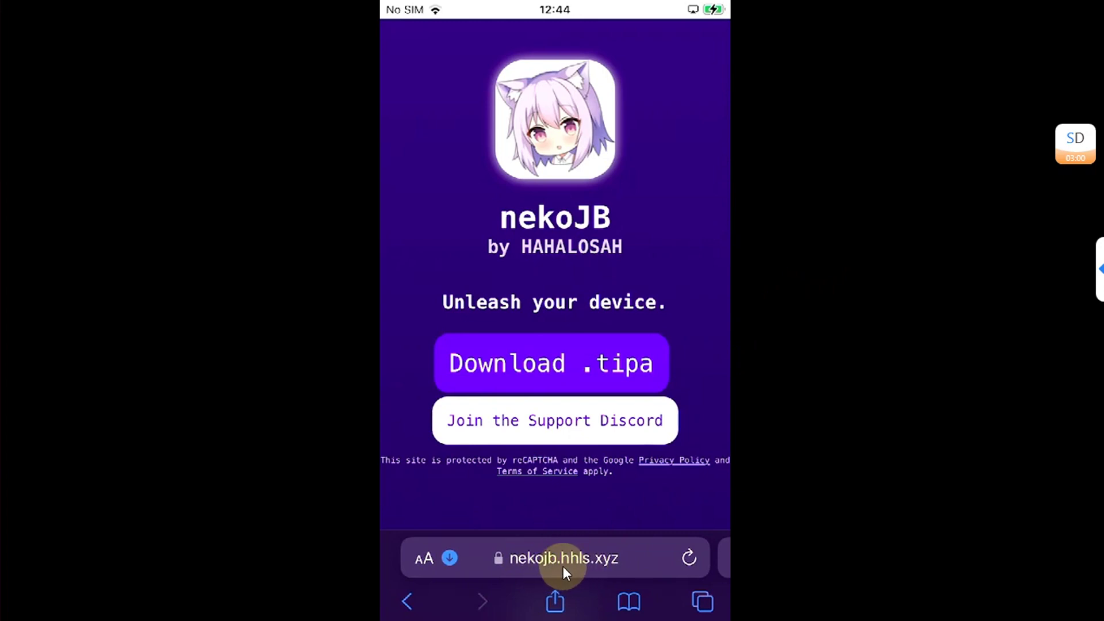
# Step: Download the nekoJB .tipa file from nekojb.hhls.xyz and review the downloads list
pyautogui.click(570, 363)
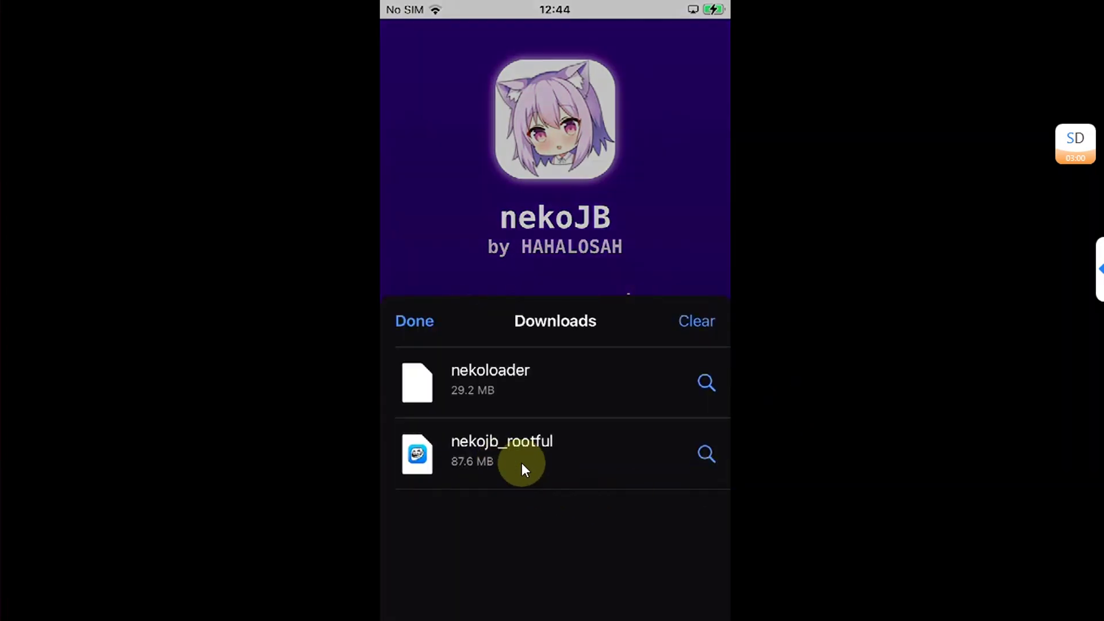
pyautogui.click(521, 380)
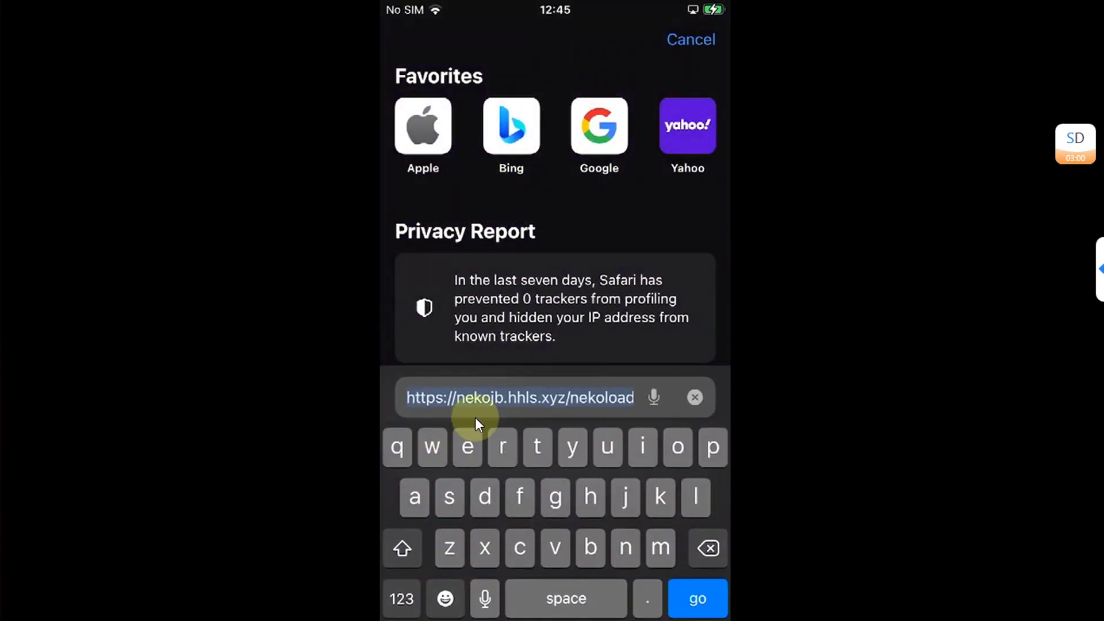
# Step: Load nekojb.hhls.xyz/nekoloader.html in Safari and download the nekoloader .tipa file
pyautogui.click(489, 407)
pyautogui.moveTo(490, 406); pyautogui.dragTo(707, 390)
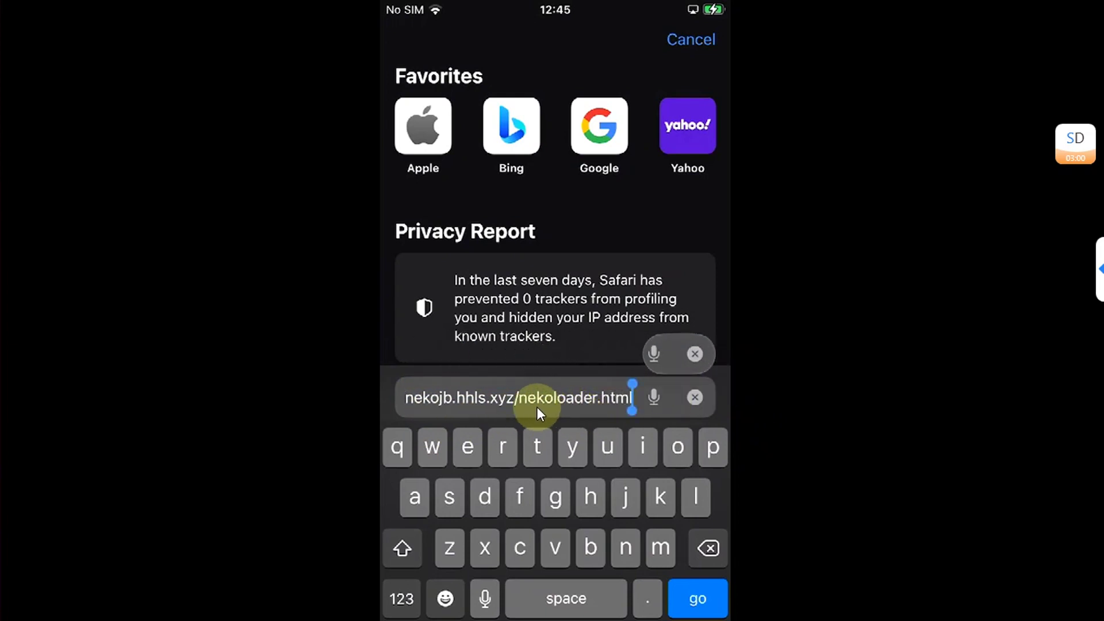
pyautogui.moveTo(615, 405); pyautogui.dragTo(833, 386)
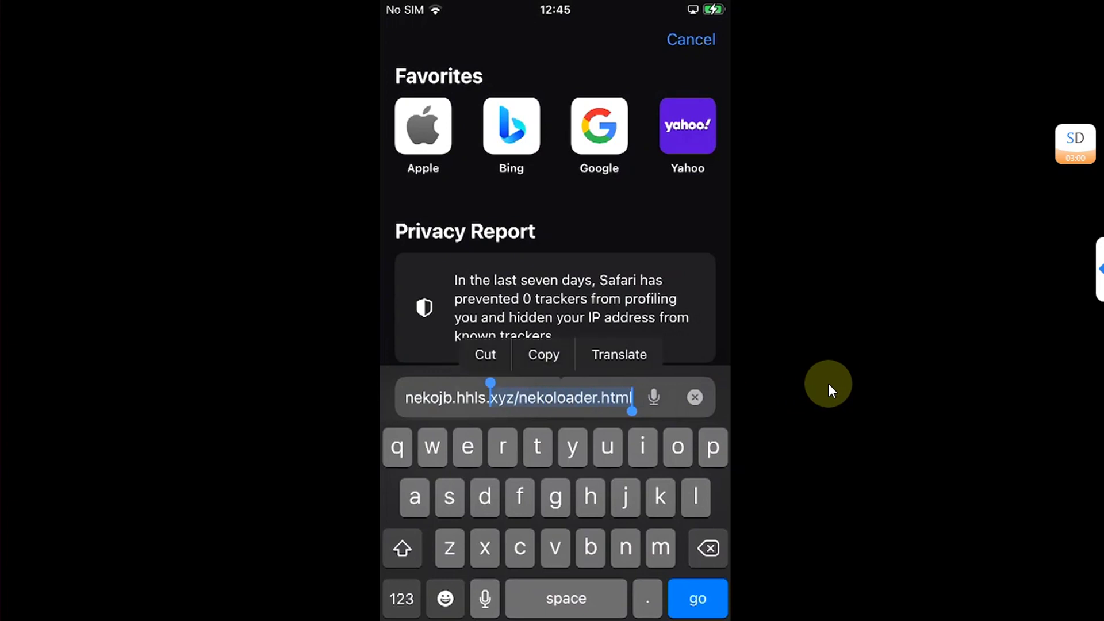
pyautogui.press('Return')
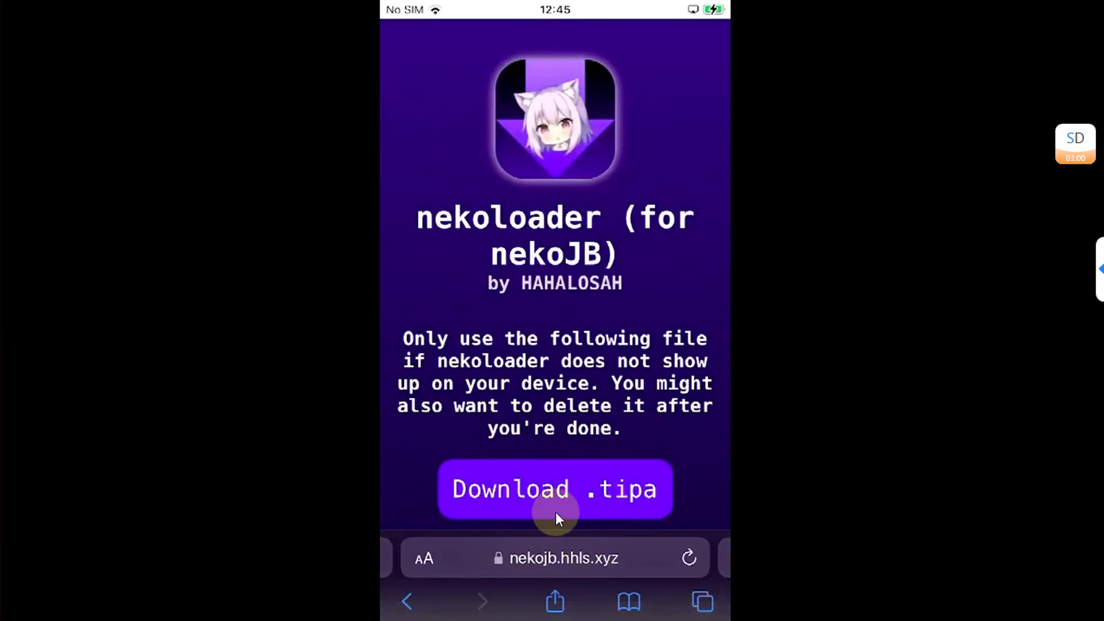
pyautogui.click(579, 491)
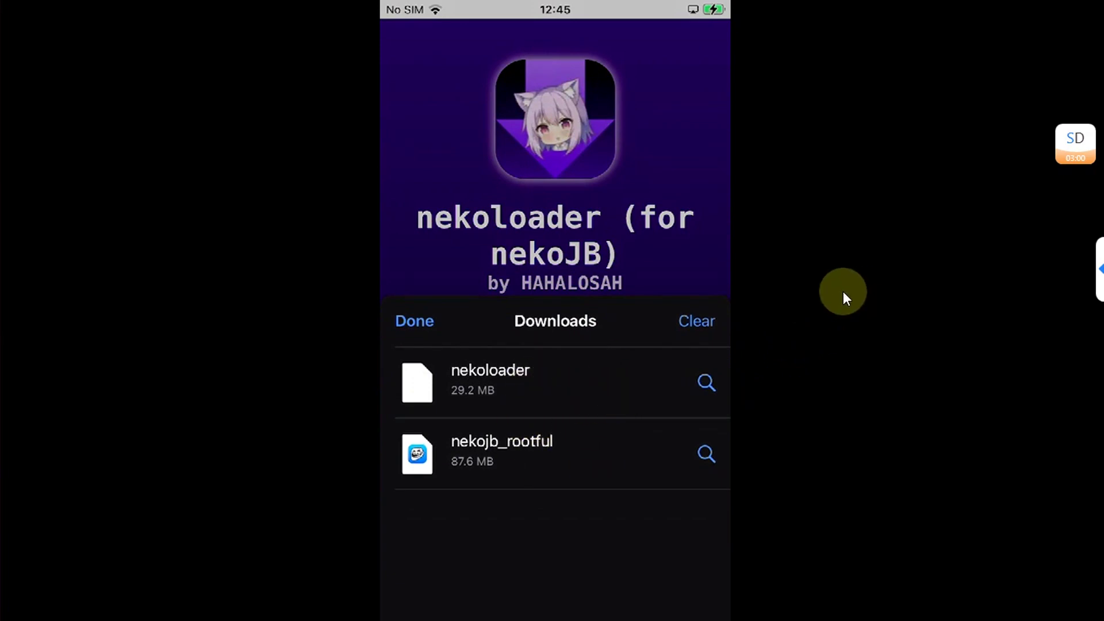
# Step: Switch to TrollStore and install the downloaded nekoJB and nekoloader packages
pyautogui.press('super+h')
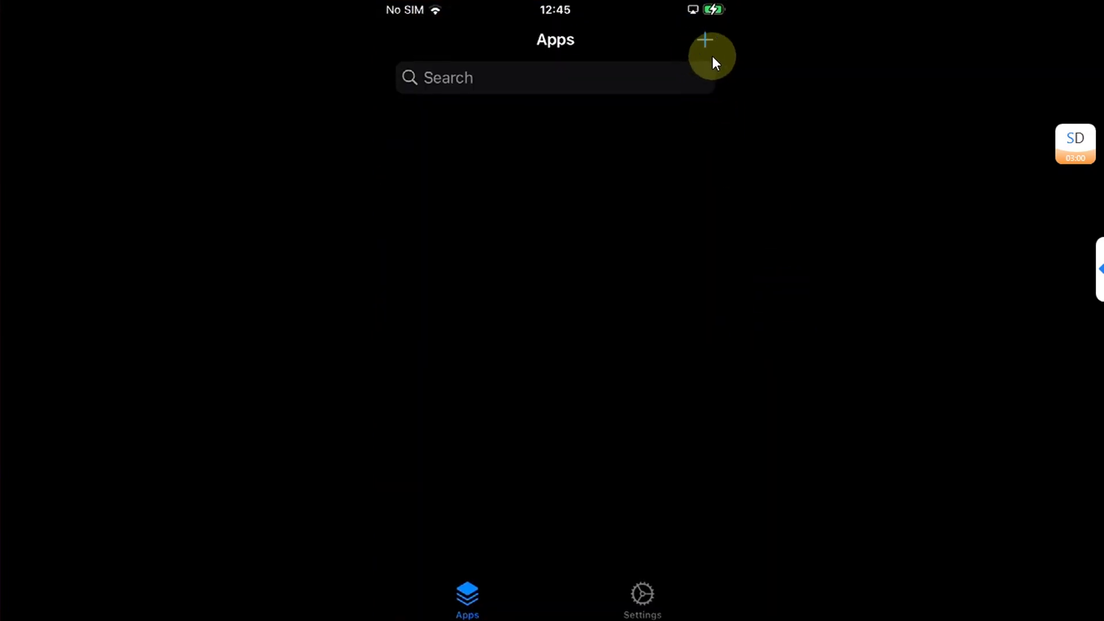
pyautogui.click(710, 58)
pyautogui.click(690, 80)
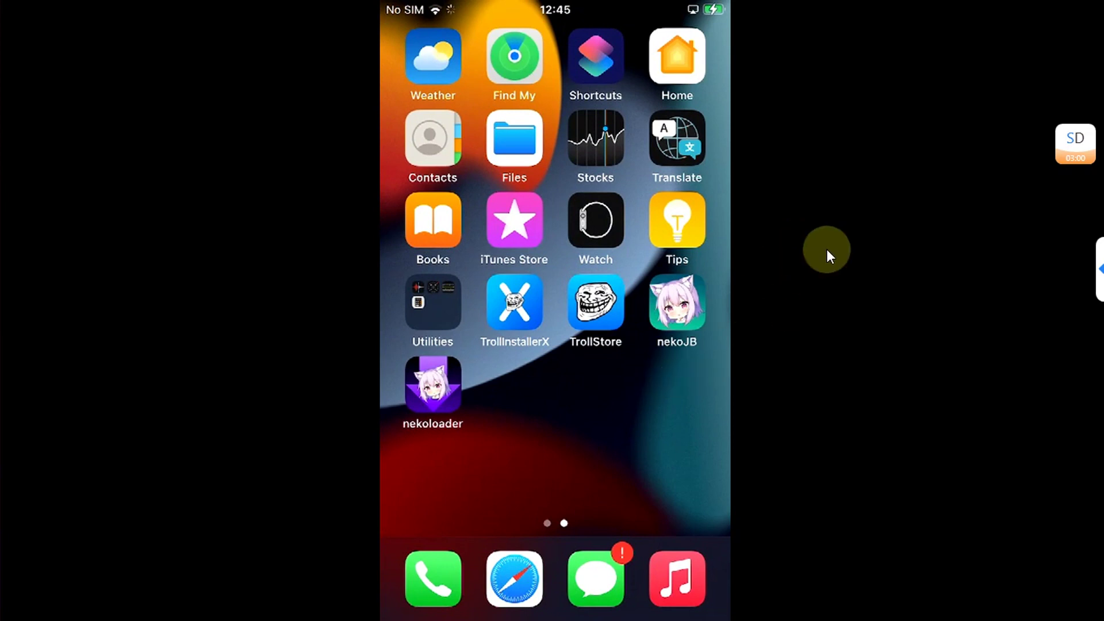
# Step: Launch nekoJB from the home screen and open its jailbreak settings
pyautogui.click(679, 312)
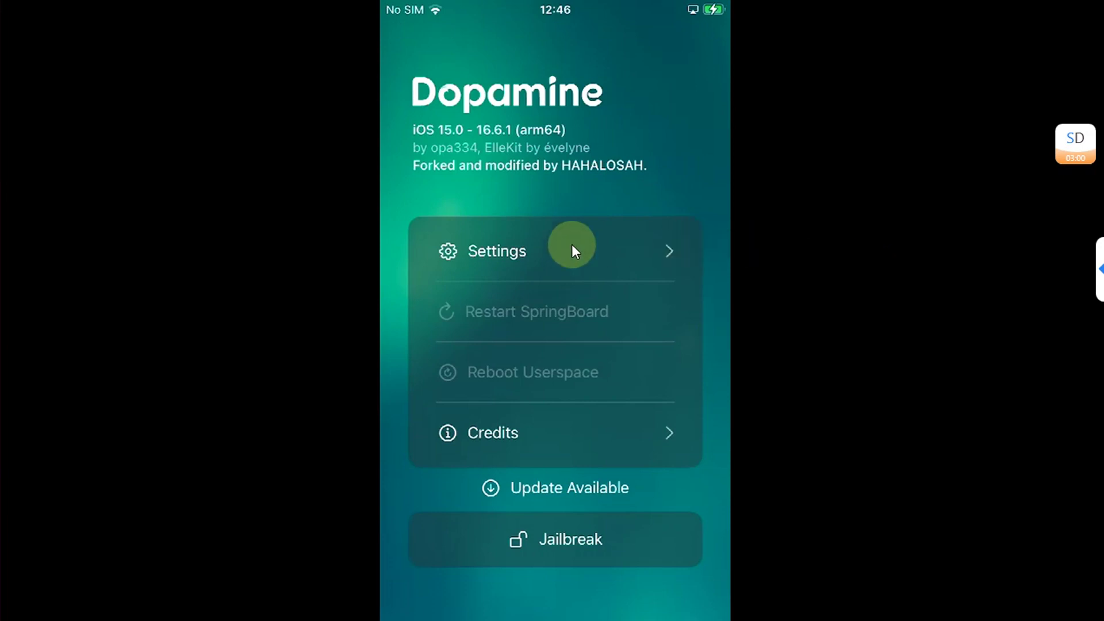
pyautogui.click(502, 253)
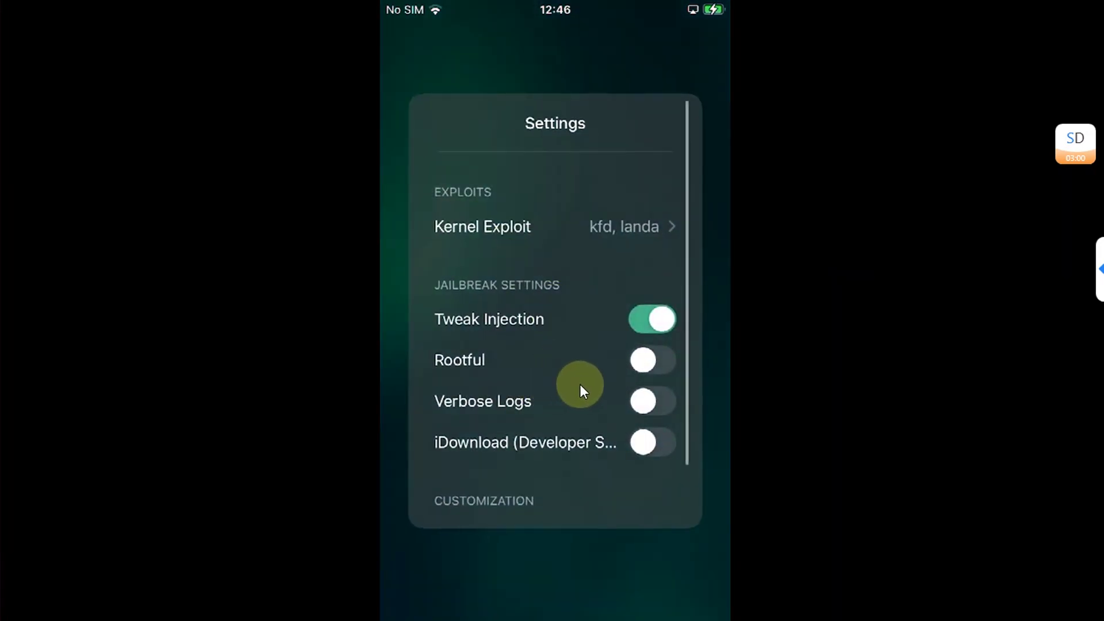
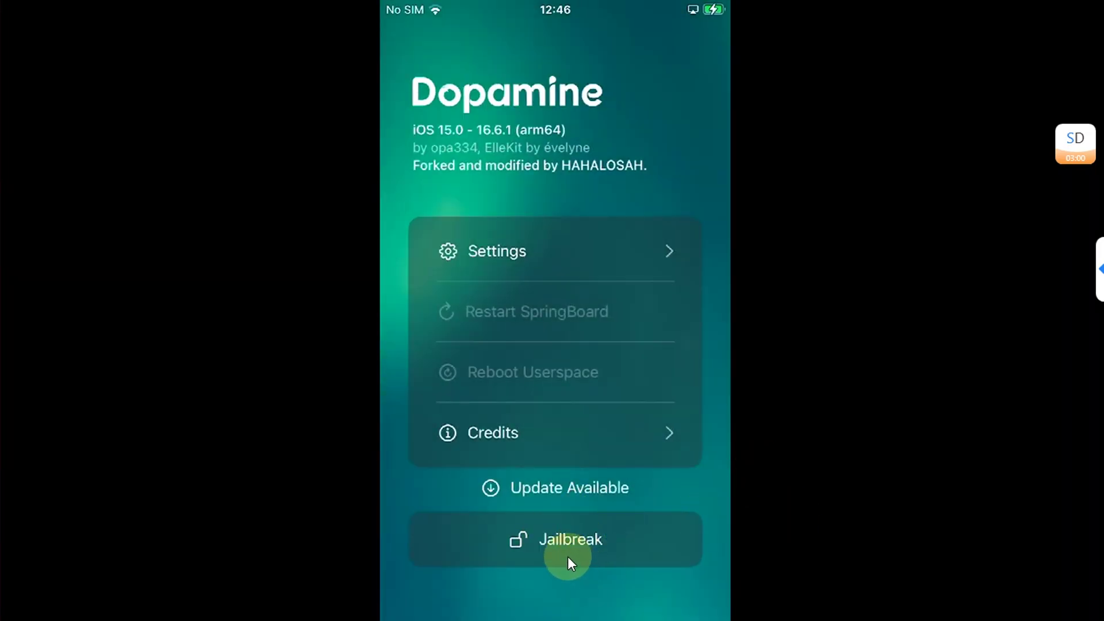
# Step: Start the jailbreak in nekoJB and launch nekoloader from the second home screen page
pyautogui.click(569, 556)
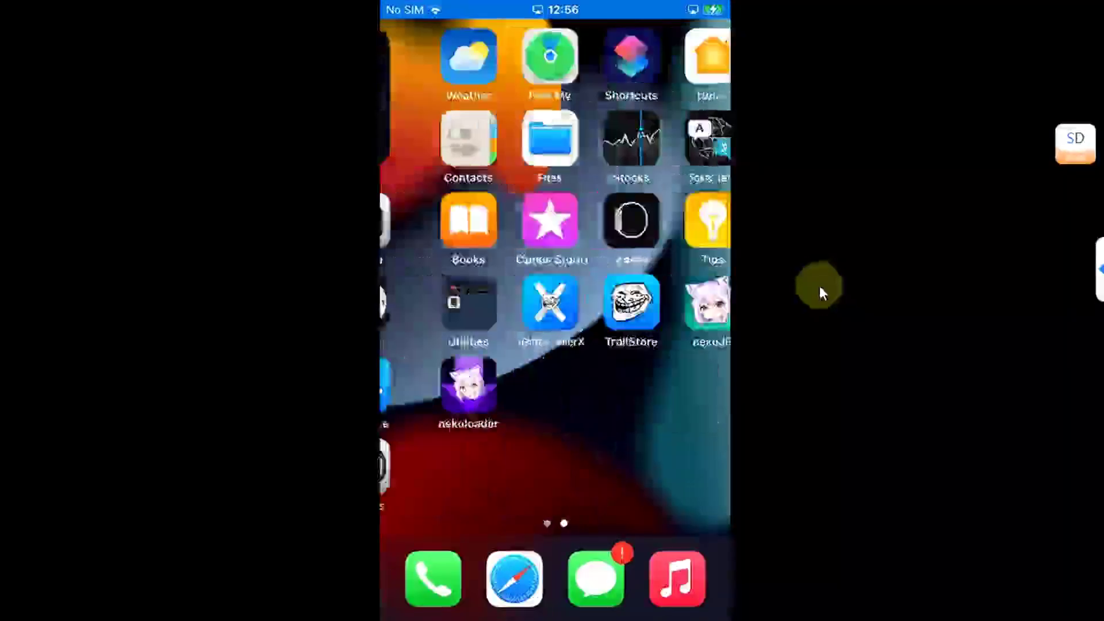
pyautogui.click(423, 396)
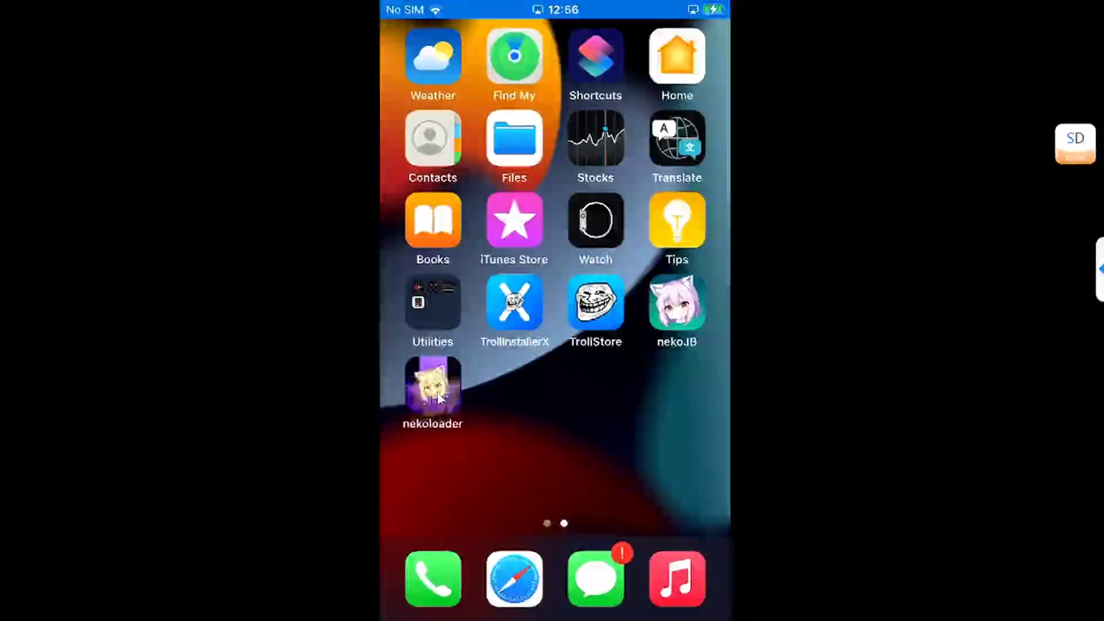
pyautogui.click(436, 391)
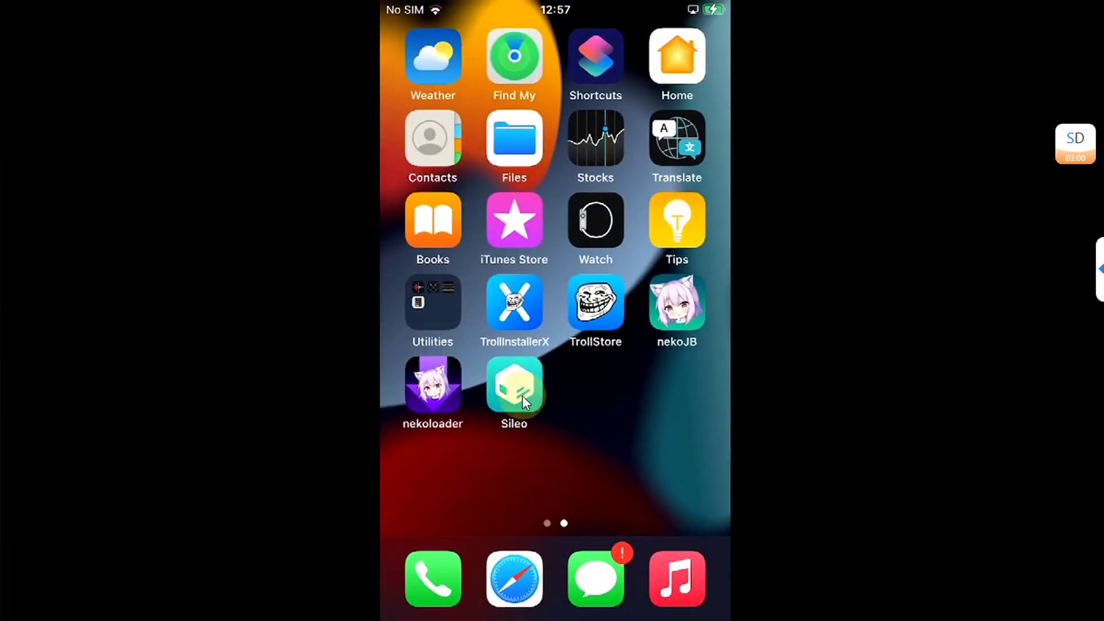
# Step: Launch Sileo, get past the download analytics notice and update all outdated packages
pyautogui.click(510, 399)
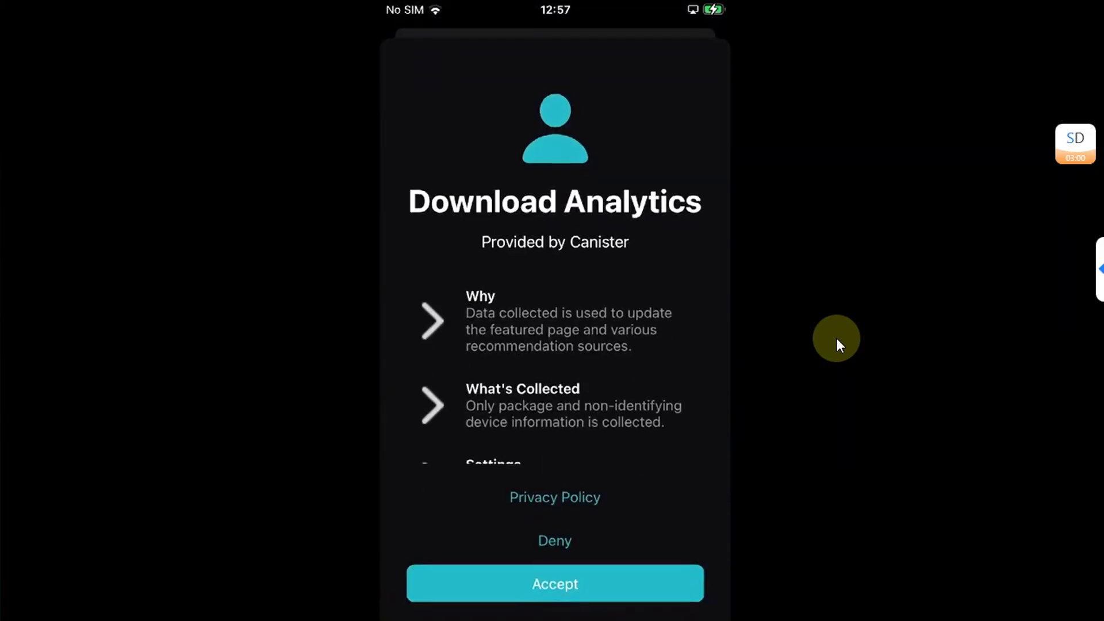
pyautogui.scroll(-10, 566, 561)
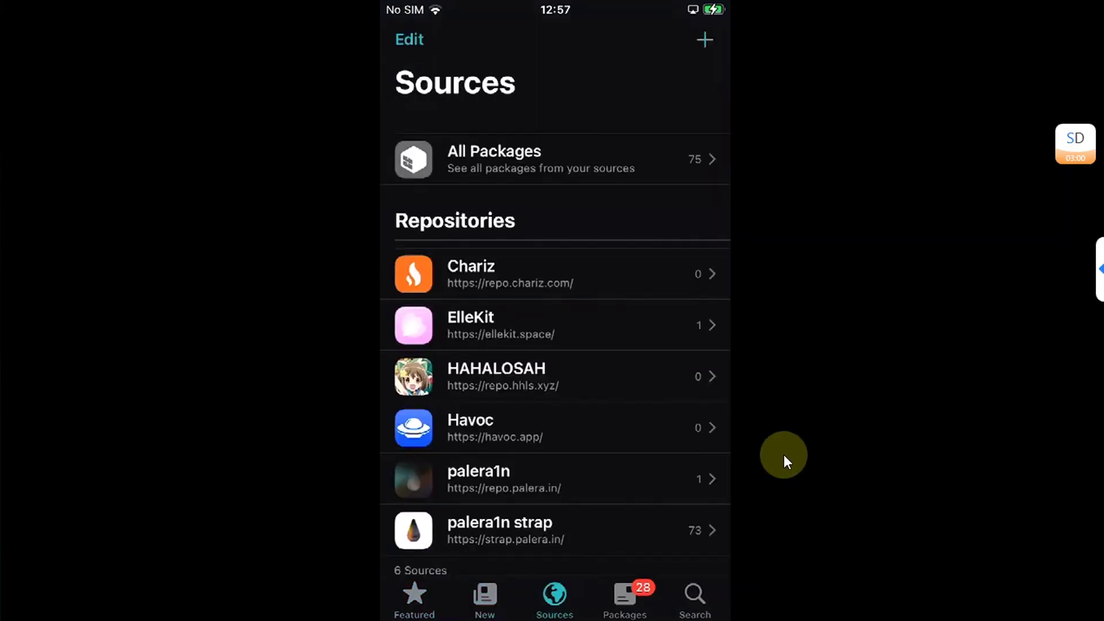
pyautogui.click(642, 613)
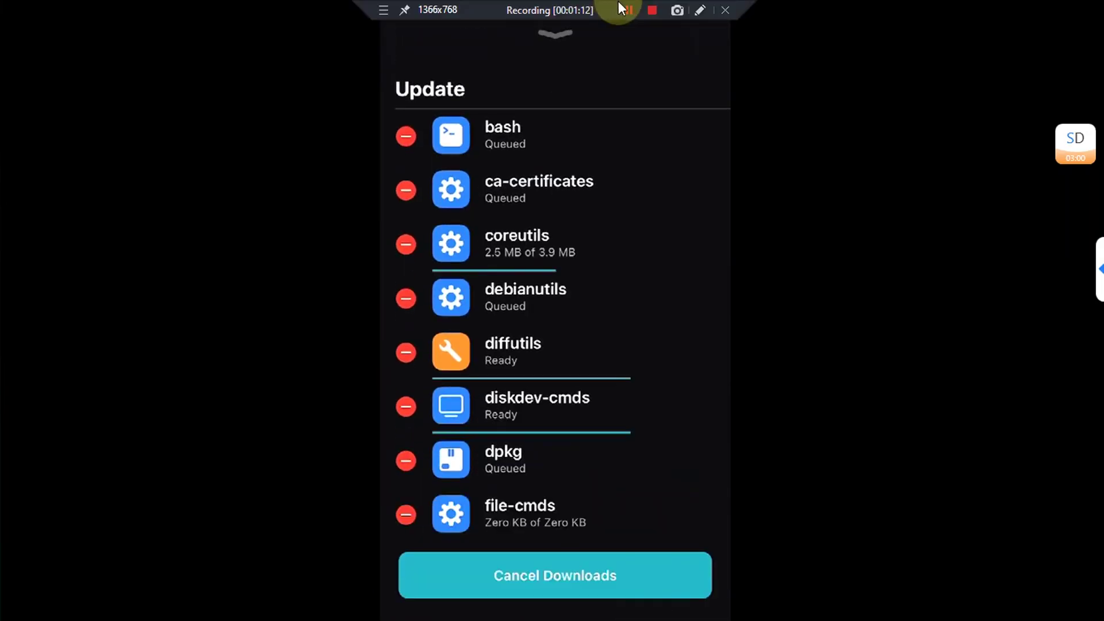
pyautogui.click(629, 10)
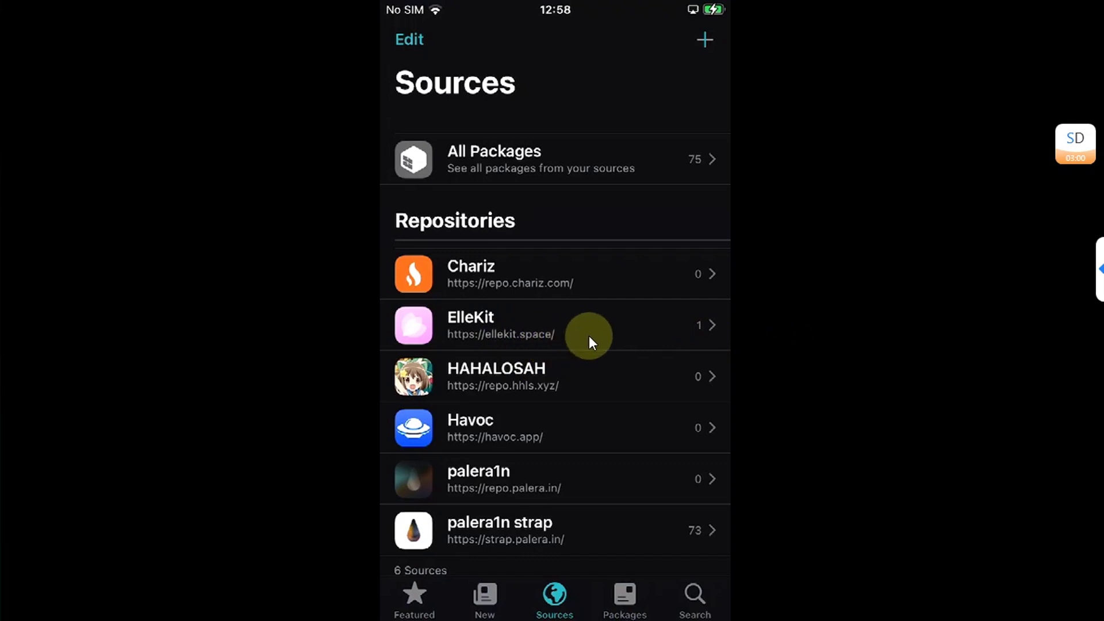
pyautogui.click(706, 46)
pyautogui.click(549, 194)
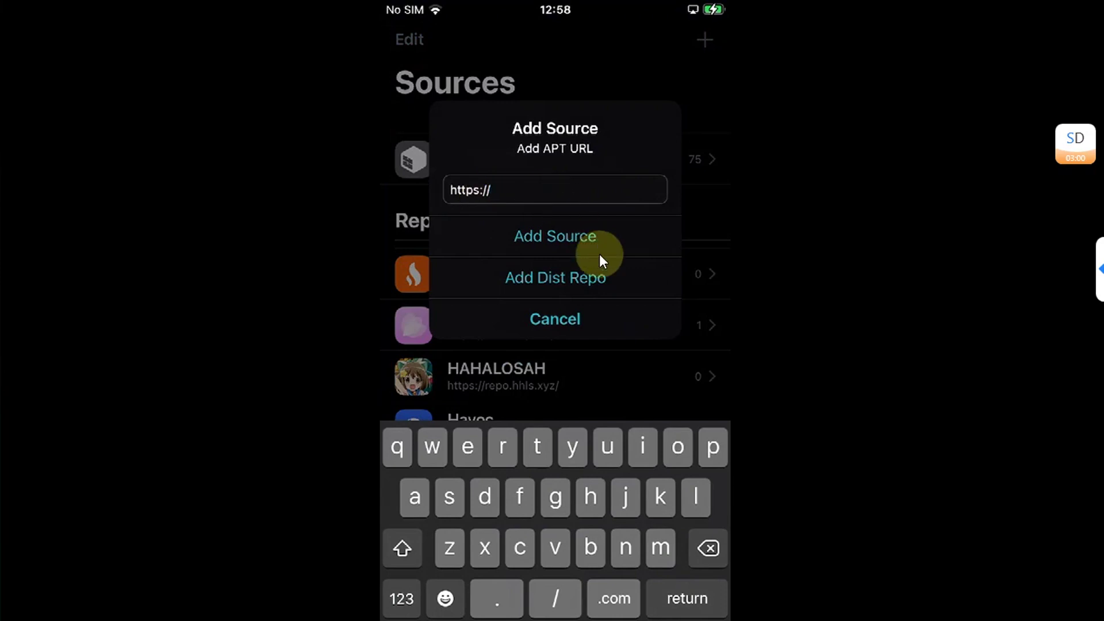
pyautogui.click(578, 323)
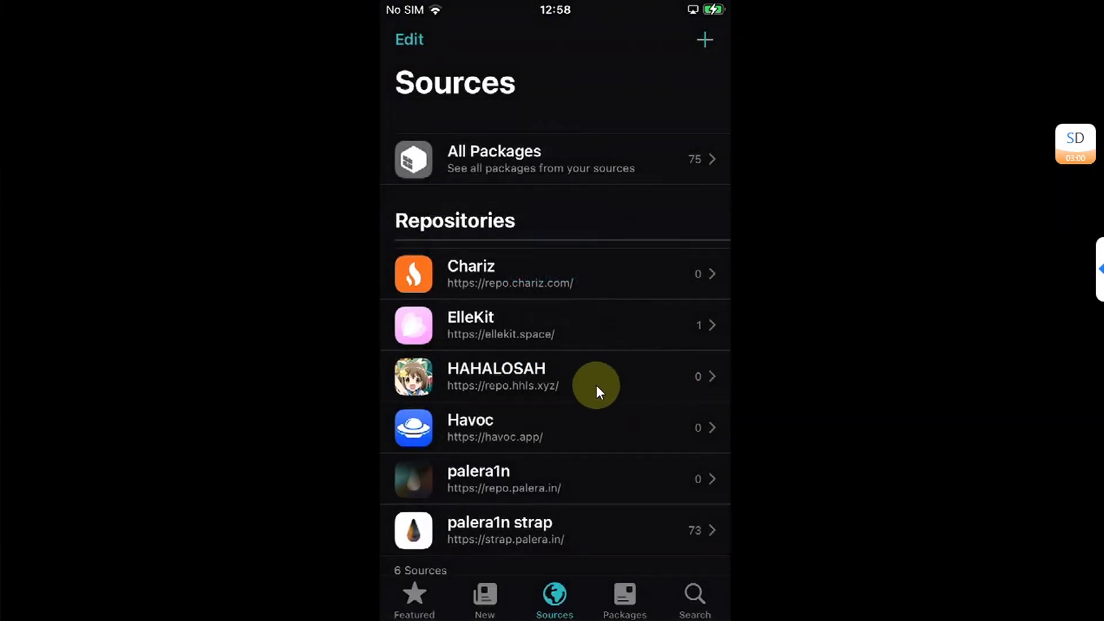
# Step: Search Sileo's packages for "Pref" and open the PreferenceLoader package
pyautogui.click(530, 338)
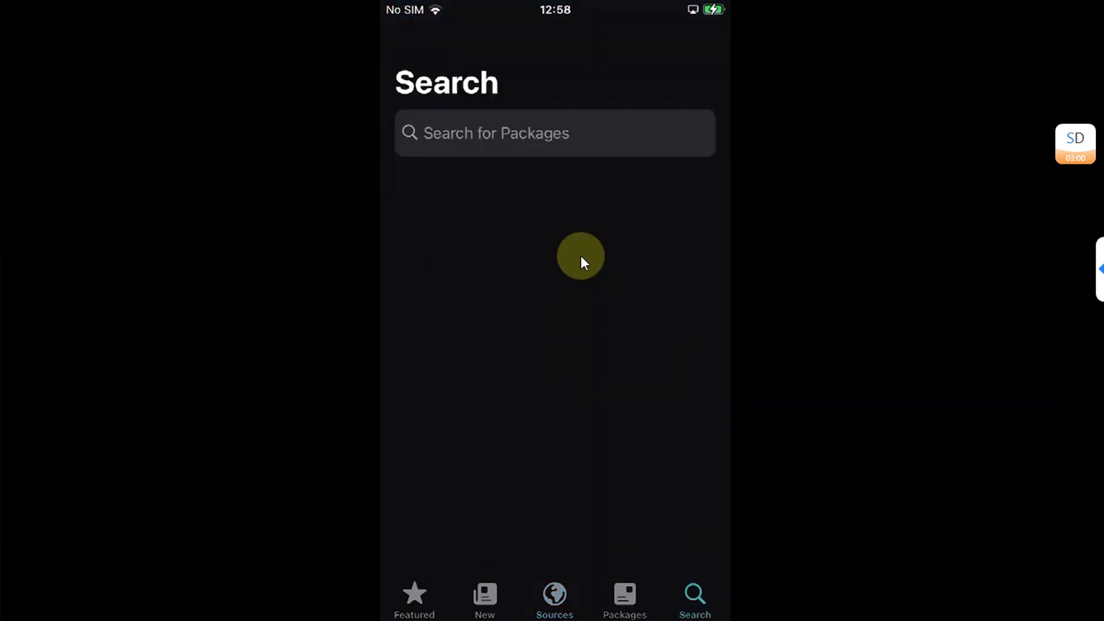
pyautogui.write('P')
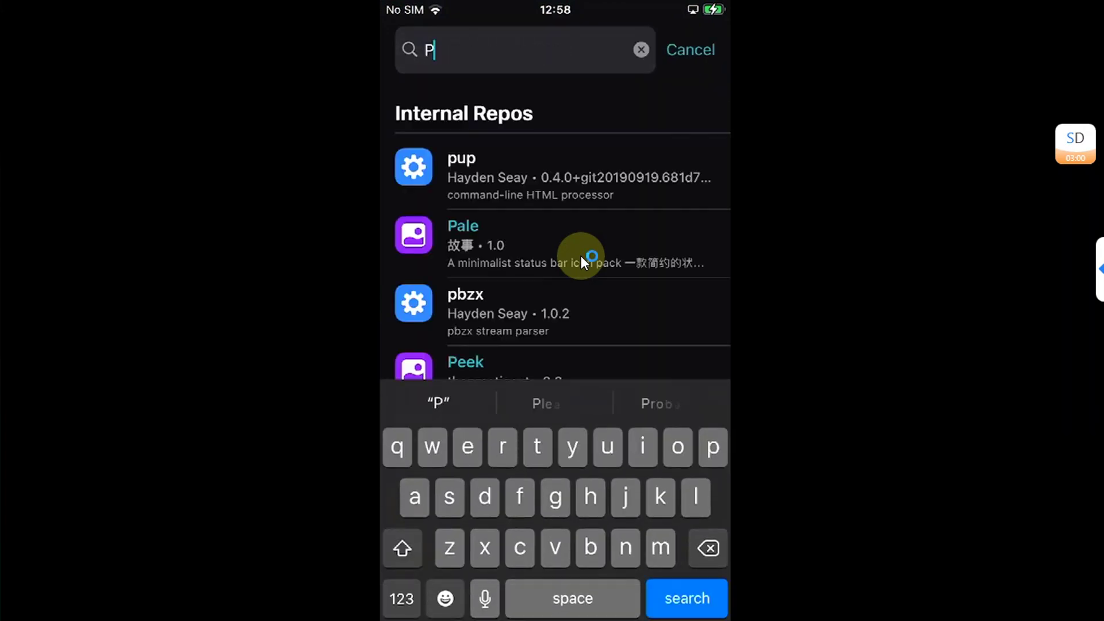
pyautogui.write('ref')
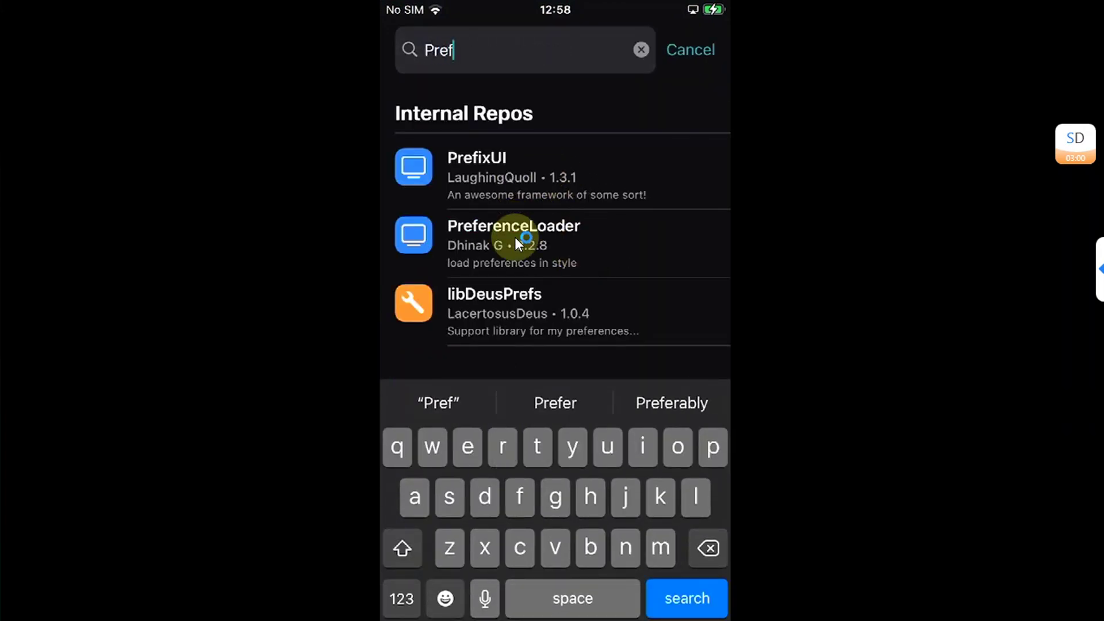
pyautogui.click(521, 254)
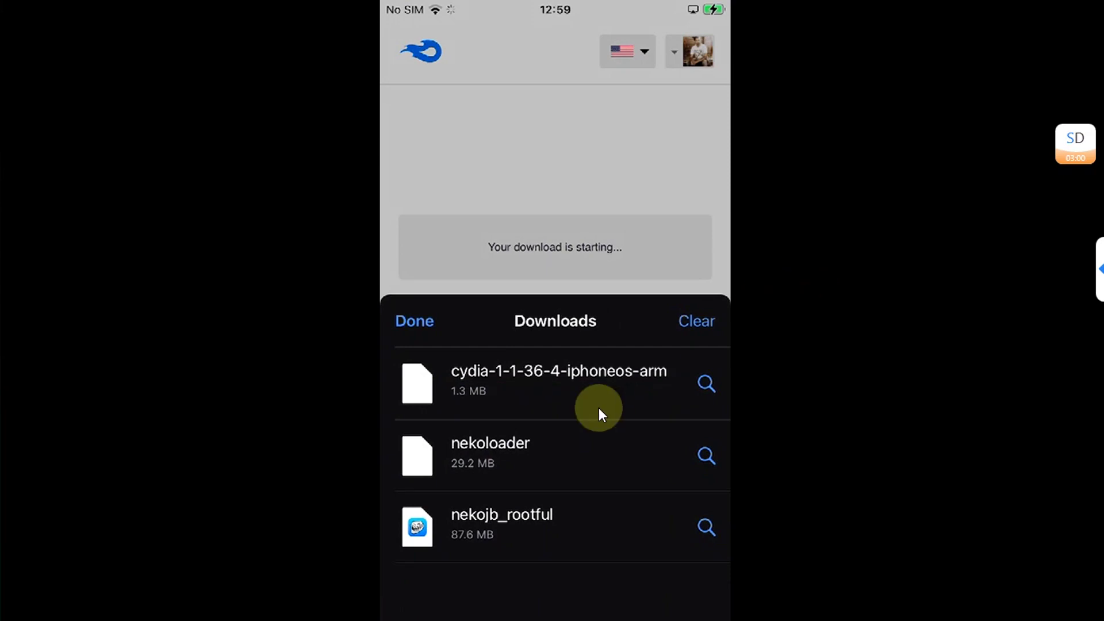
# Step: Open the downloaded cydia-1-1-36-4-iphoneos-arm file from Safari's downloads list
pyautogui.click(571, 397)
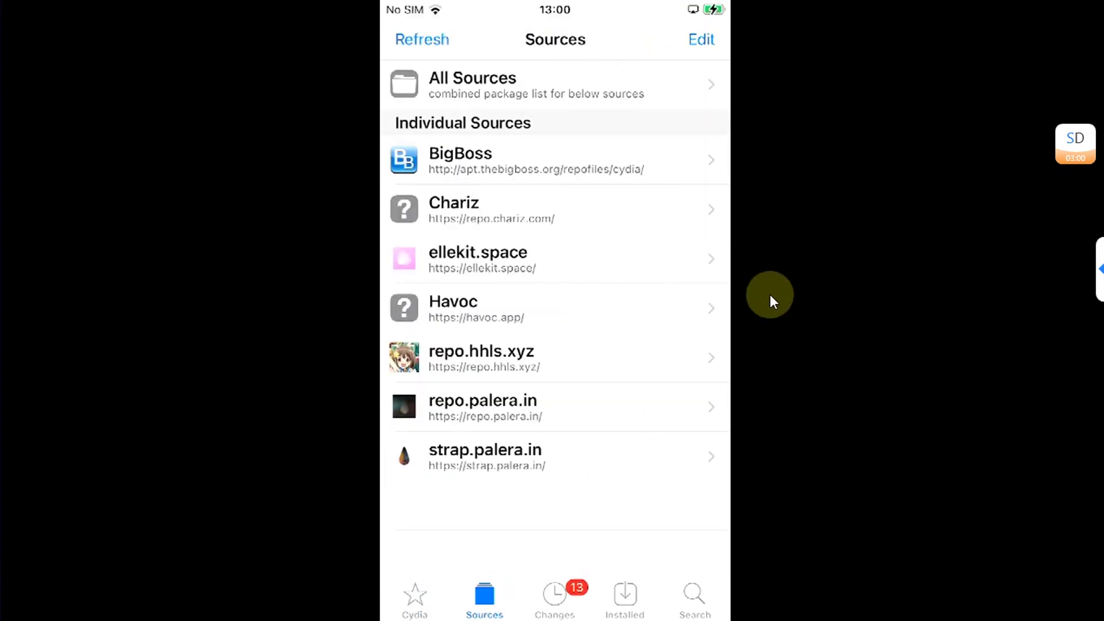
# Step: Upgrade the packages with pending changes in Cydia and search its packages for "Amp"
pyautogui.click(577, 597)
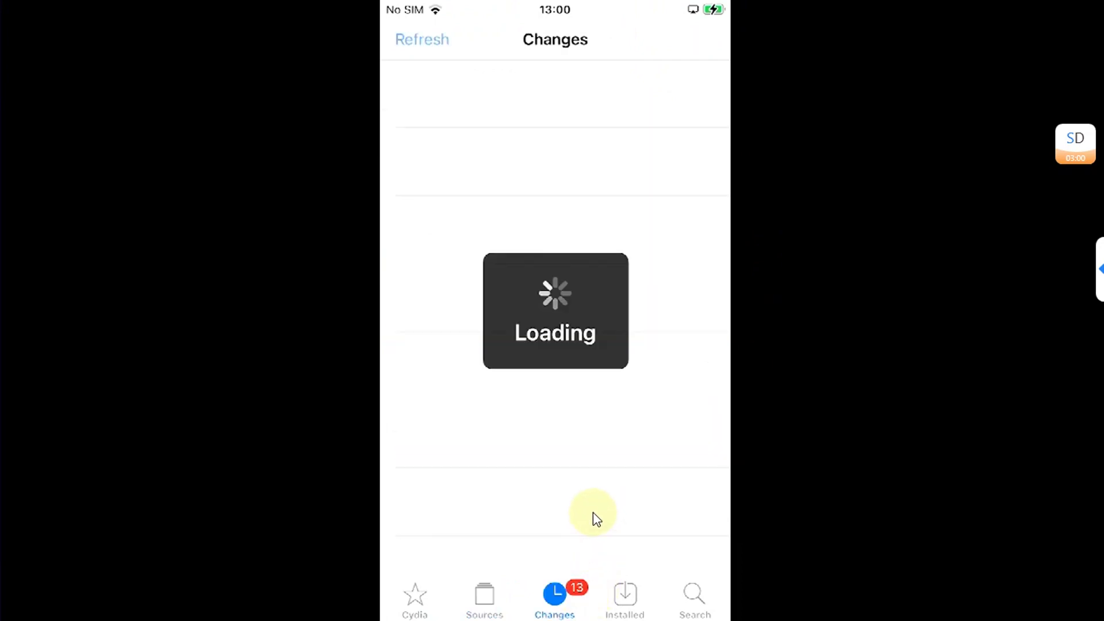
pyautogui.click(693, 36)
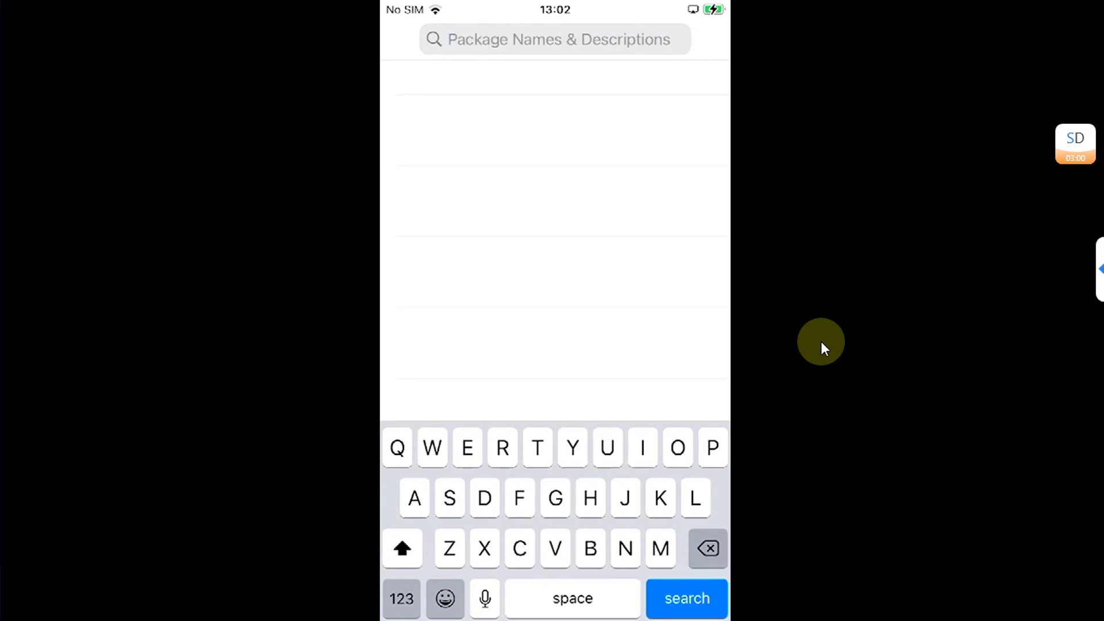
pyautogui.write('Amp')
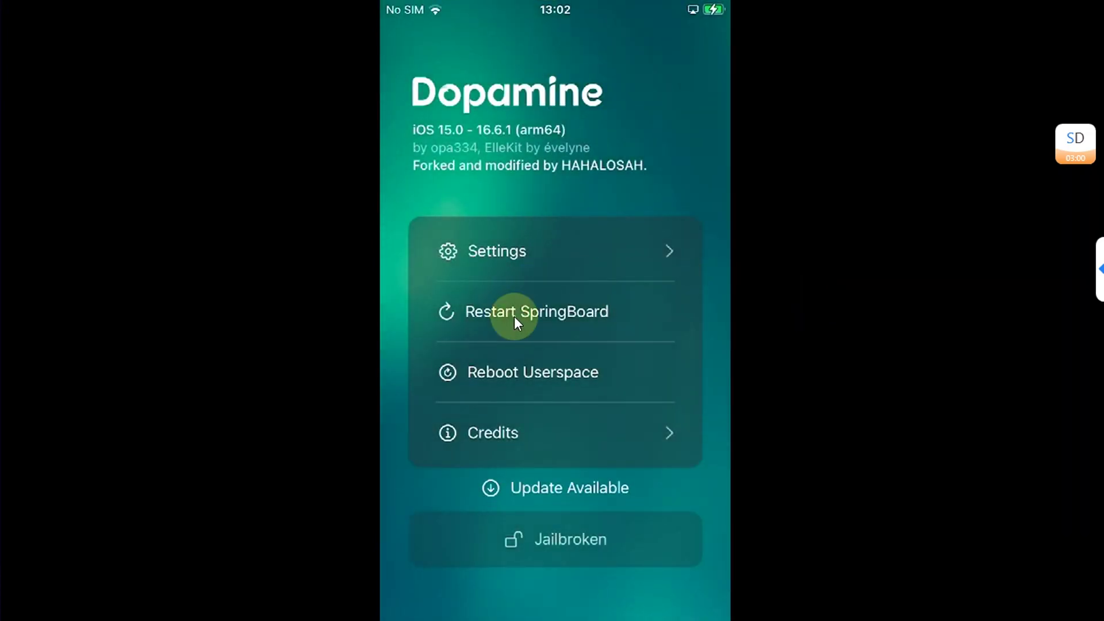
# Step: Restart SpringBoard from nekoJB and open the Ampere tweak's page in the iPhone Settings
pyautogui.click(514, 317)
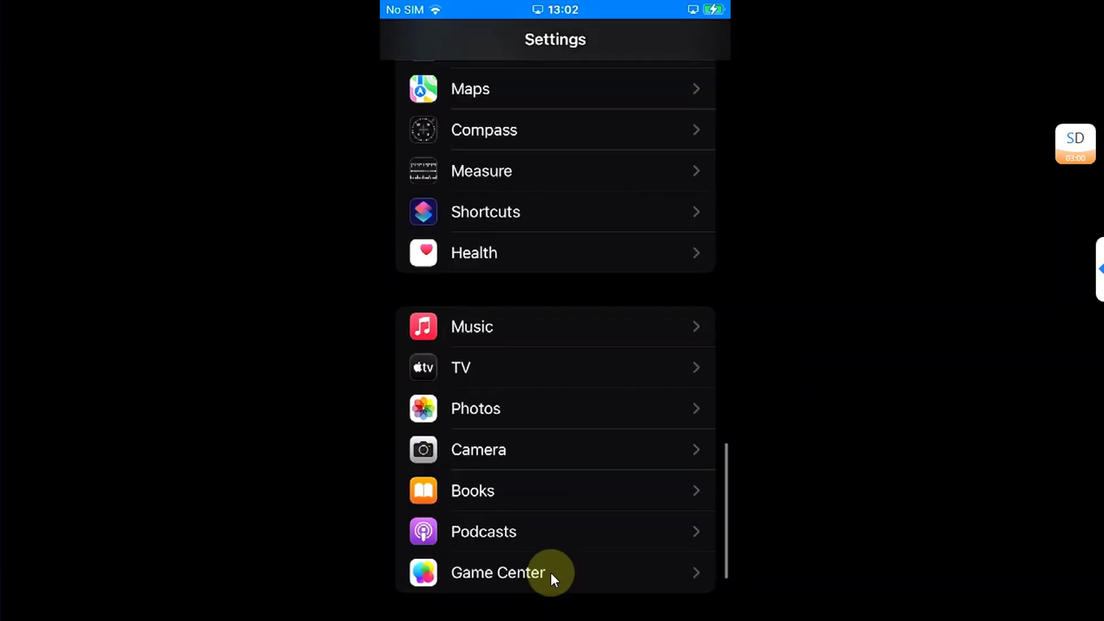
pyautogui.scroll(-5, 551, 573)
pyautogui.click(496, 545)
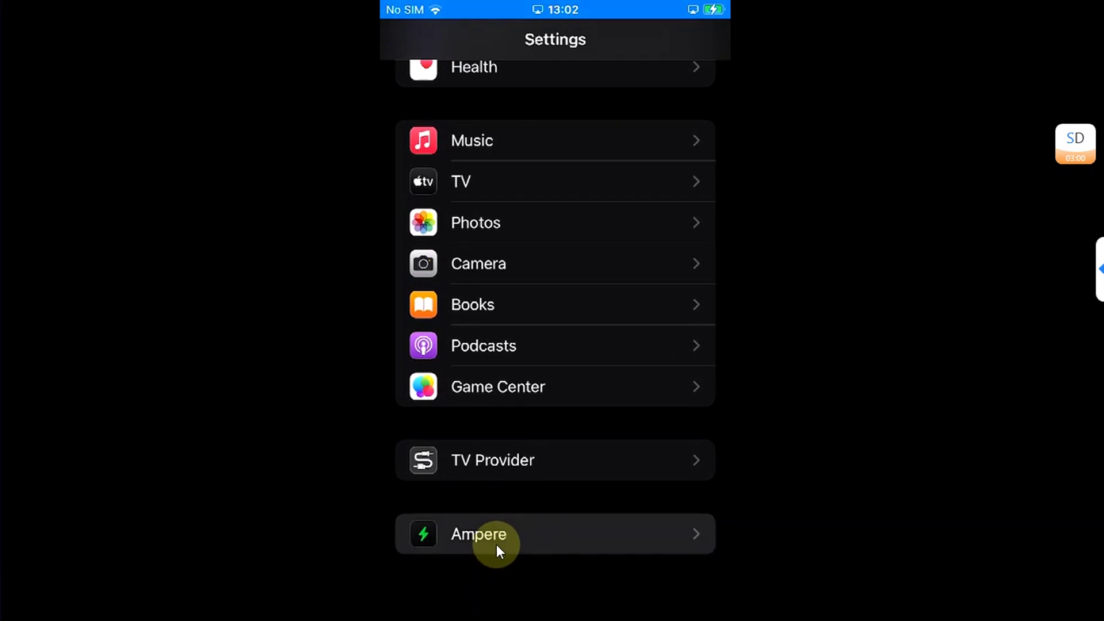